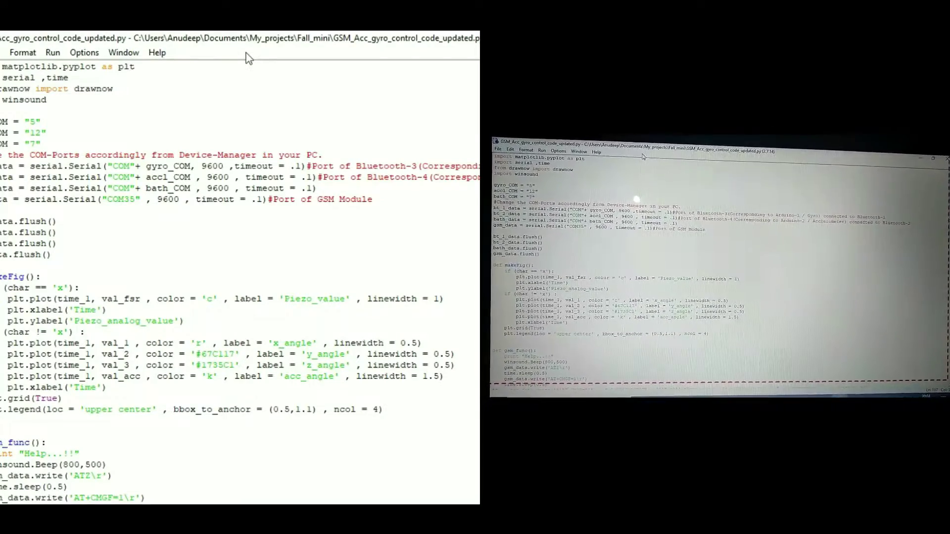
Step: Open IDLE's Run menu for the GSM accelerometer-gyro control script
left_click(53, 52)
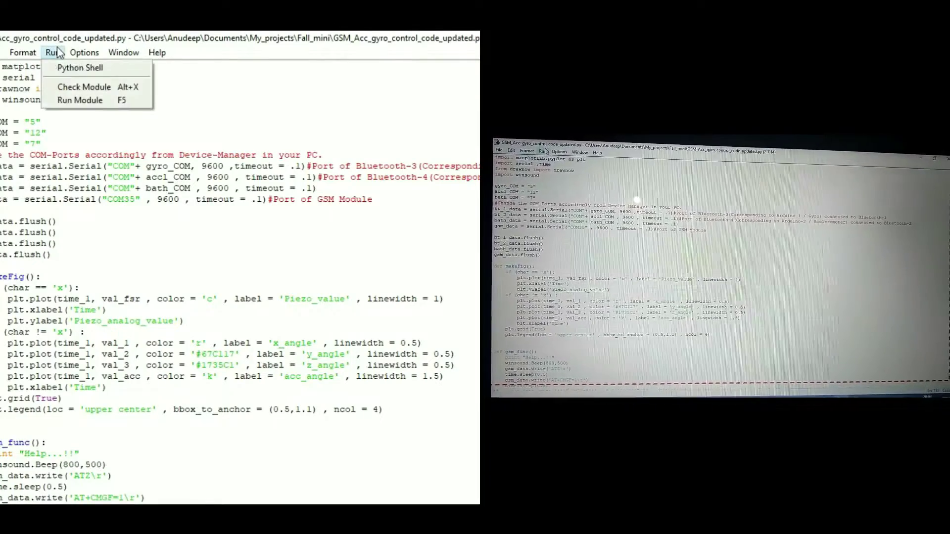
Step: Run GSM_Acc_gyro_control_code_updated.py as a module, restarting the Python 2.7.14 shell
left_click(81, 100)
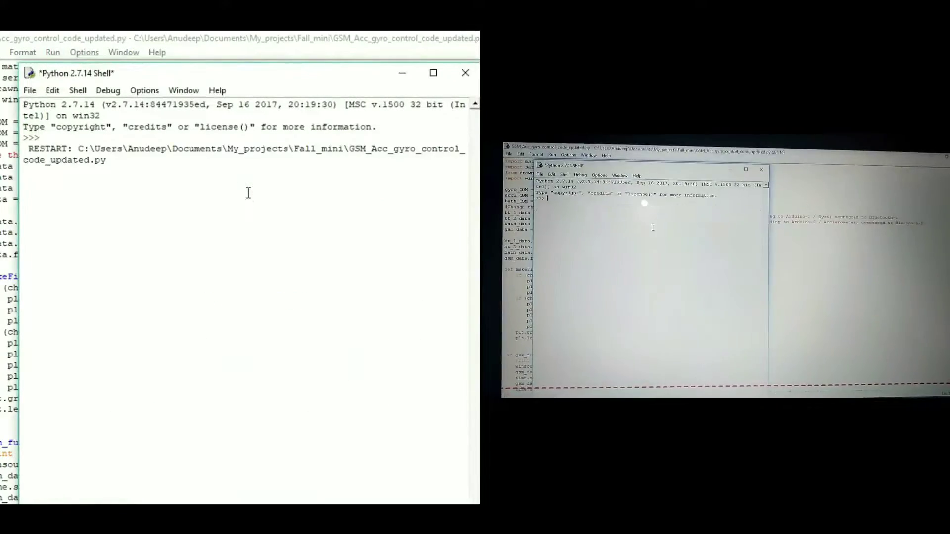